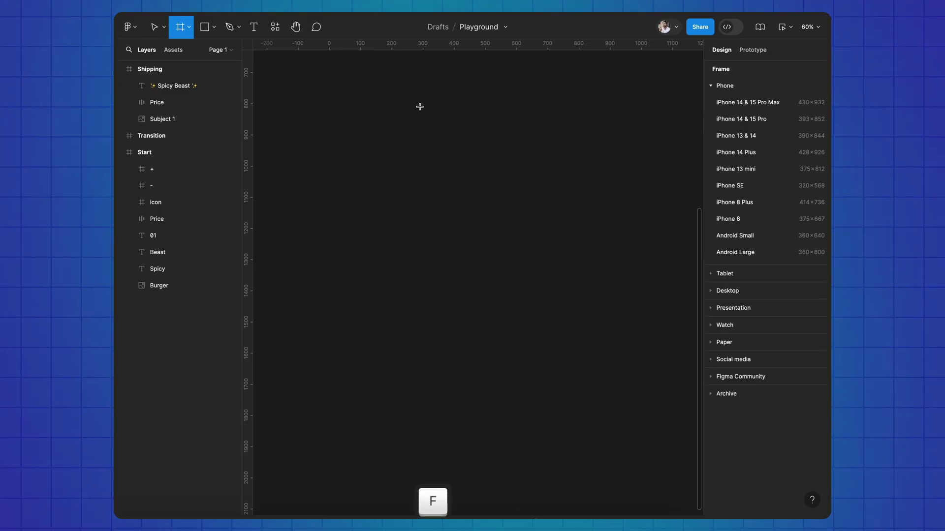
# Draw a 339×70 button frame with a 15 corner radius and black 000000 fill.
pyautogui.moveTo(419, 106); pyautogui.dragTo(525, 128)
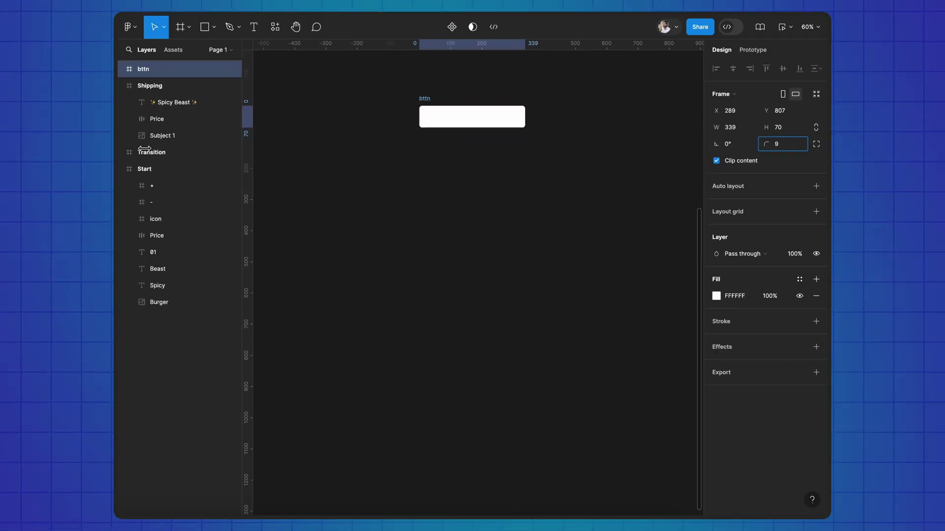
pyautogui.moveTo(147, 148); pyautogui.dragTo(210, 156)
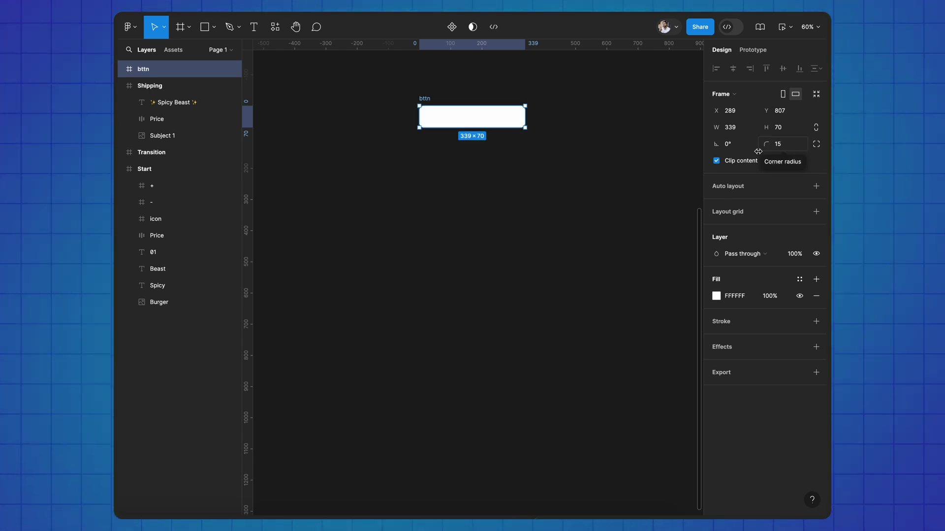
pyautogui.click(715, 295)
pyautogui.moveTo(605, 345); pyautogui.dragTo(577, 383)
pyautogui.click(693, 215)
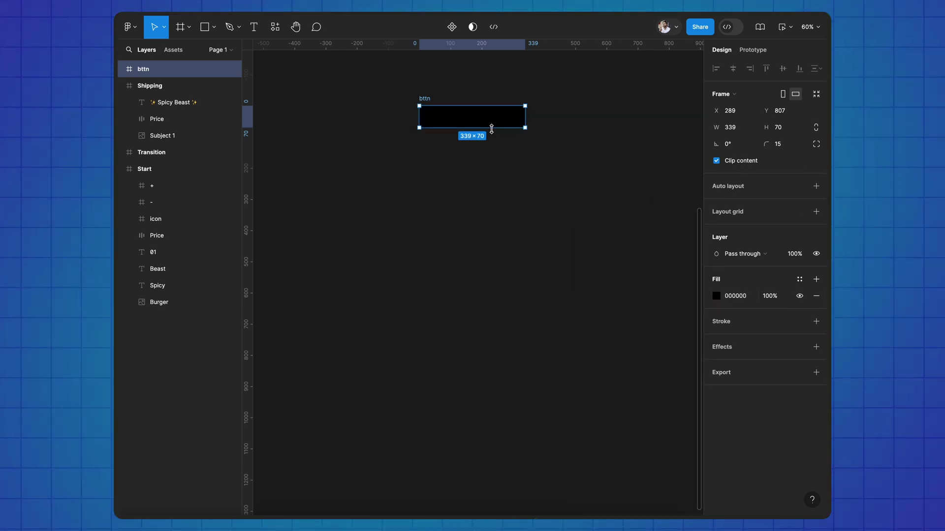
# Paste the box icon into the button, add a 'Ship Order' label, and duplicate the button below.
pyautogui.hotkey('ctrl', 'v')
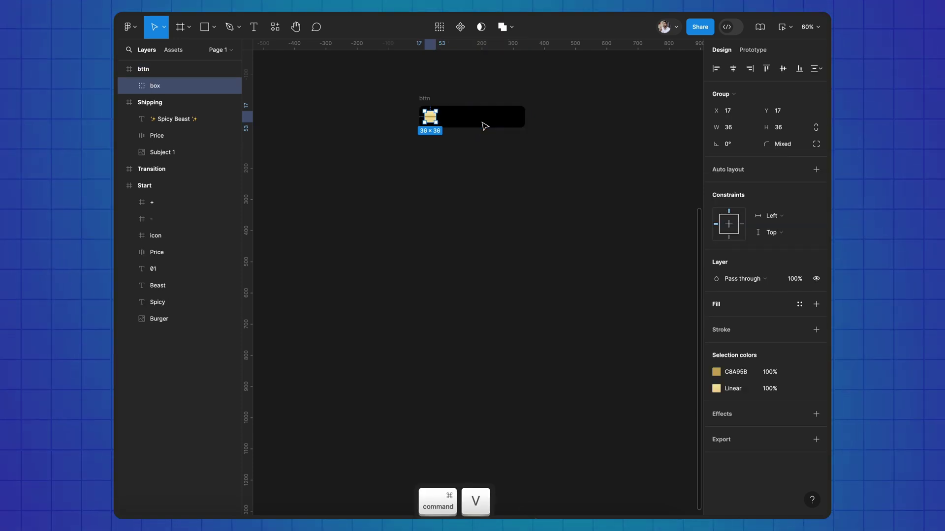
pyautogui.click(484, 126)
pyautogui.press('t')
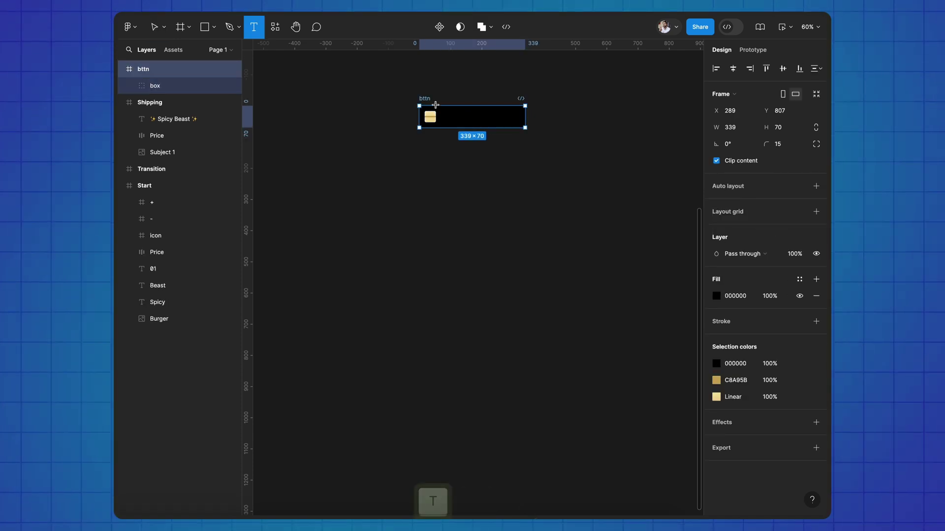
pyautogui.click(458, 114)
pyautogui.write('Ship Order')
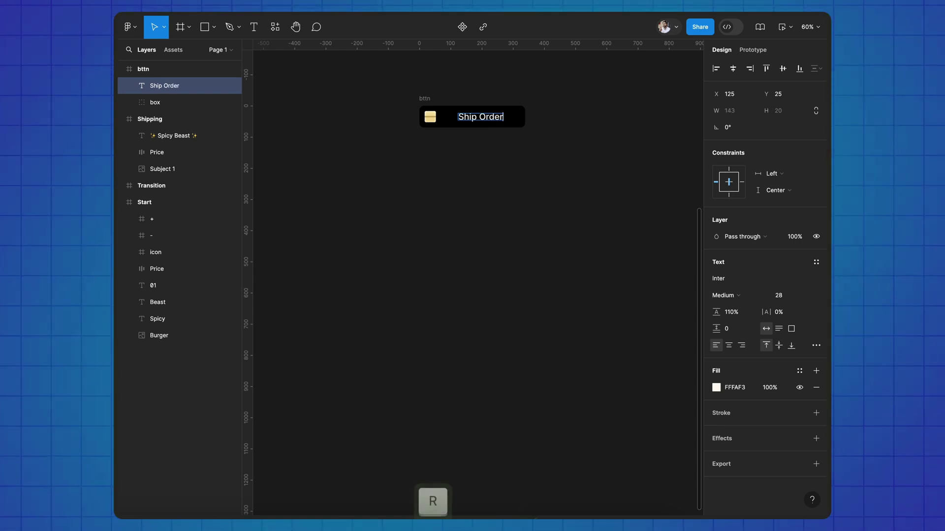
pyautogui.press('Escape')
pyautogui.moveTo(421, 99); pyautogui.dragTo(424, 129)
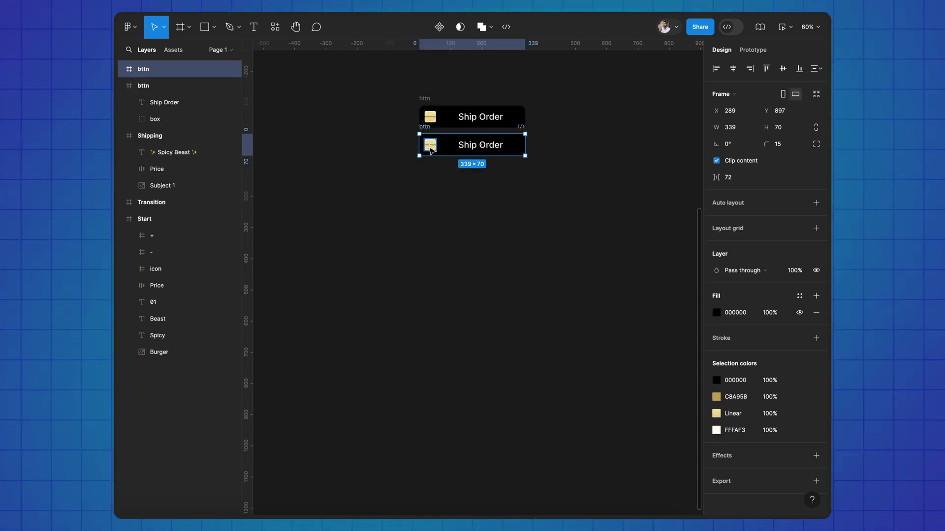
# In the duplicate, bring the box icon forward, enlarge it to 48×48, and slide the text left under it.
pyautogui.click(430, 146)
pyautogui.press('super+alt+bracketright')
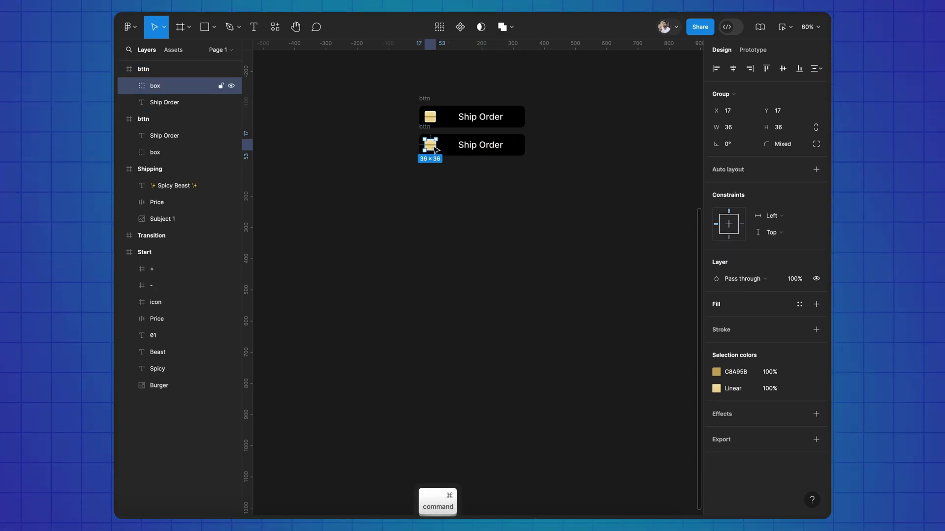
pyautogui.moveTo(439, 146); pyautogui.dragTo(441, 148)
pyautogui.click(480, 145)
pyautogui.click(424, 131)
# Paste the car and road line into the button, and push the third button's Ship Order text out left.
pyautogui.hotkey('ctrl', 'v')
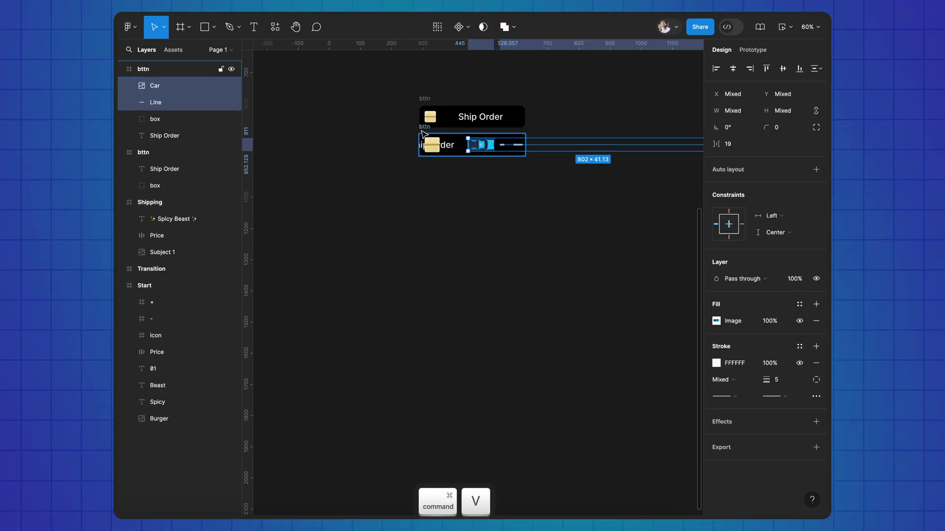
pyautogui.moveTo(481, 146); pyautogui.dragTo(417, 158)
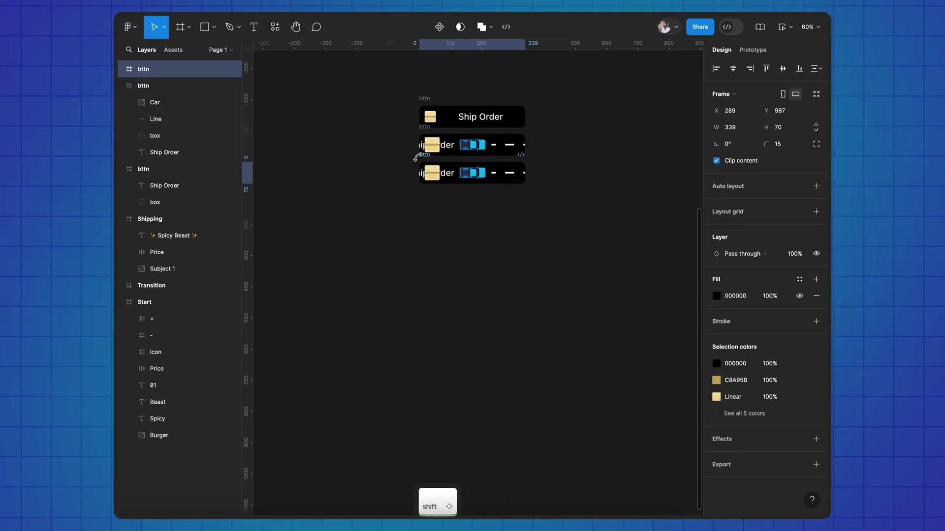
pyautogui.click(448, 175)
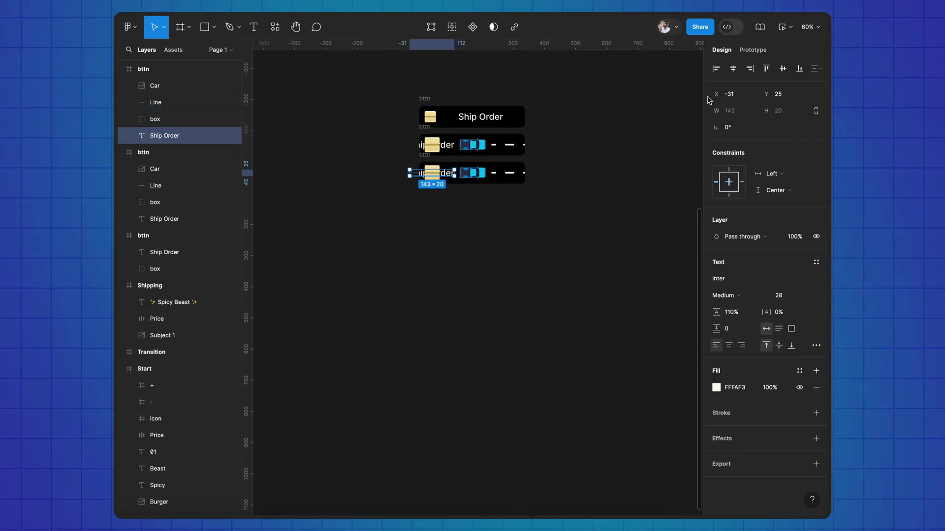
pyautogui.moveTo(709, 96); pyautogui.dragTo(625, 95)
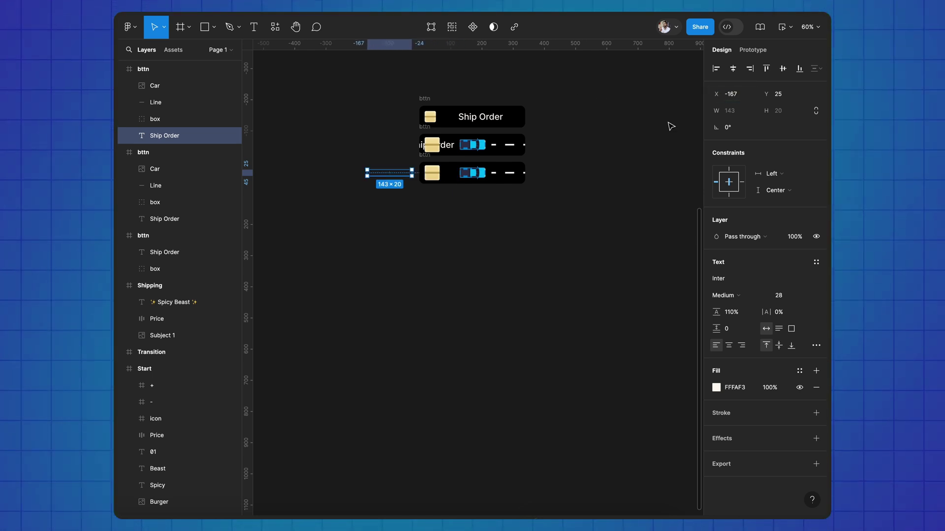
# Enlarge the car and send it to the back, then shrink the box icon around its centre.
pyautogui.click(481, 175)
pyautogui.moveTo(459, 172); pyautogui.dragTo(450, 174)
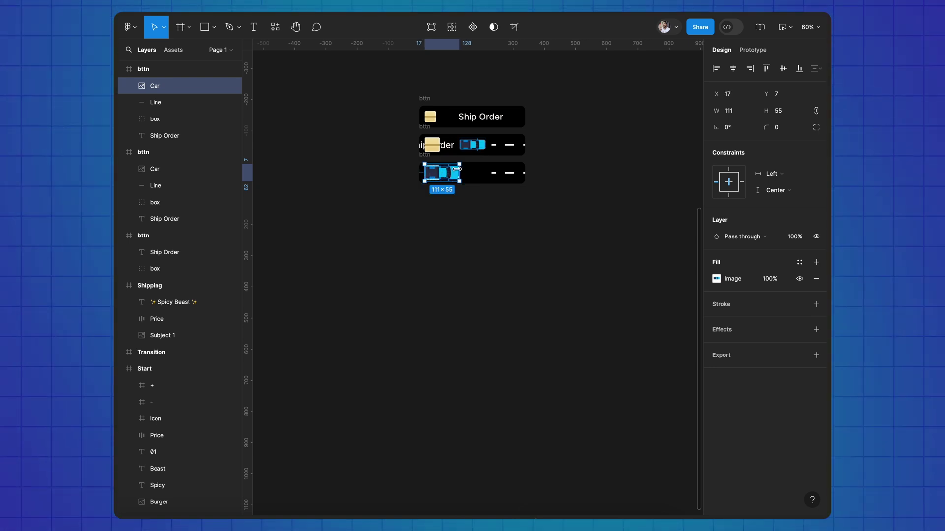
pyautogui.press('Left')
pyautogui.press('super+alt+bracketleft')
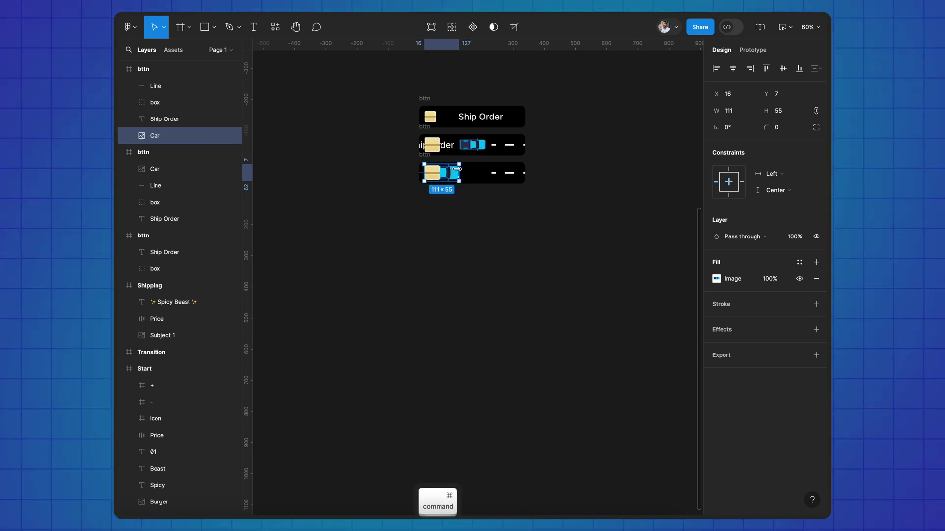
pyautogui.click(439, 178)
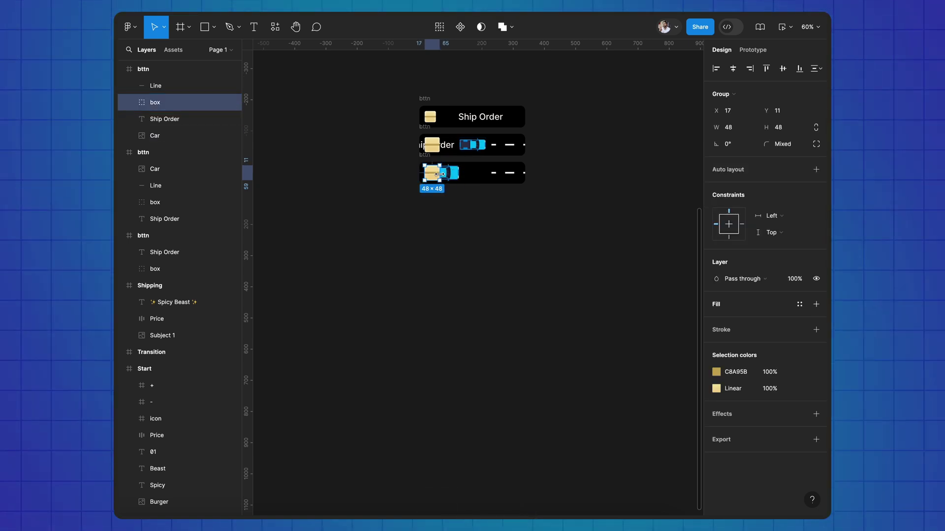
pyautogui.moveTo(439, 174); pyautogui.dragTo(436, 175)
# Send the road line to the back and shift it left across the third button.
pyautogui.click(447, 209)
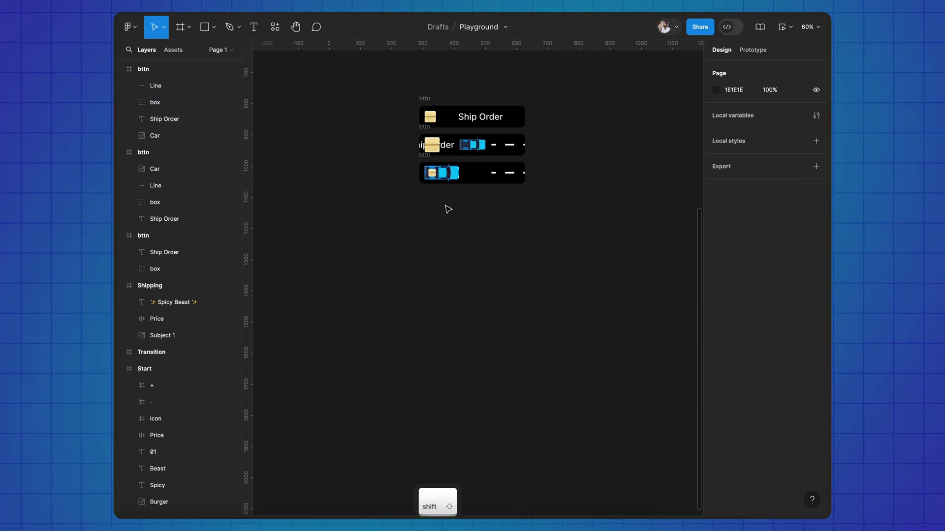
pyautogui.click(498, 174)
pyautogui.press('super+alt+bracketleft')
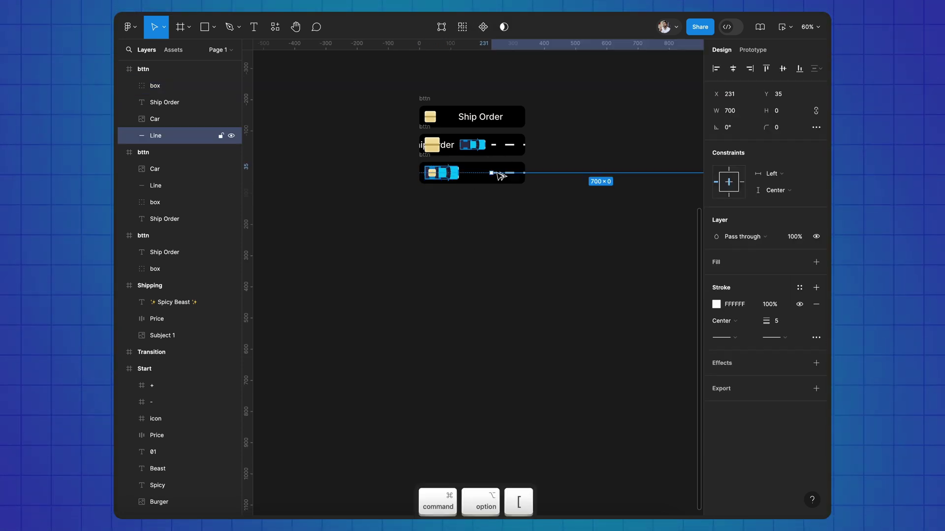
pyautogui.moveTo(716, 94); pyautogui.dragTo(477, 91)
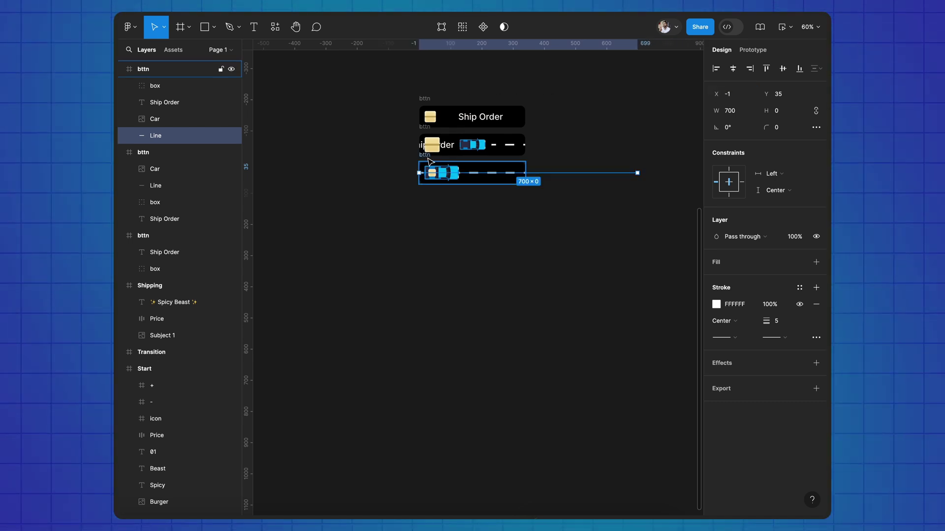
# Duplicate the button as a fourth state and move its box, car and road line out of it.
pyautogui.moveTo(430, 162); pyautogui.dragTo(436, 190)
pyautogui.click(433, 206)
pyautogui.keyDown('shift'); pyautogui.click(155, 119); pyautogui.keyUp('shift')
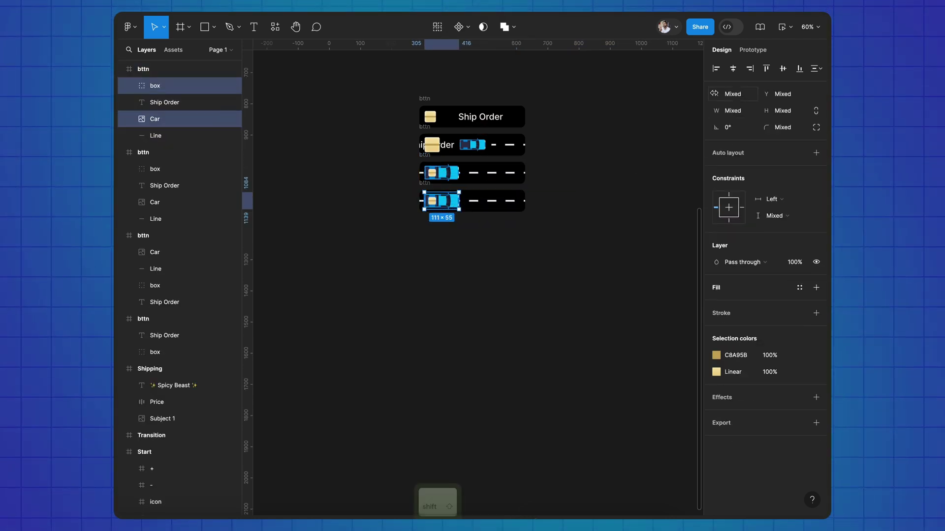
pyautogui.moveTo(715, 94); pyautogui.dragTo(287, 111)
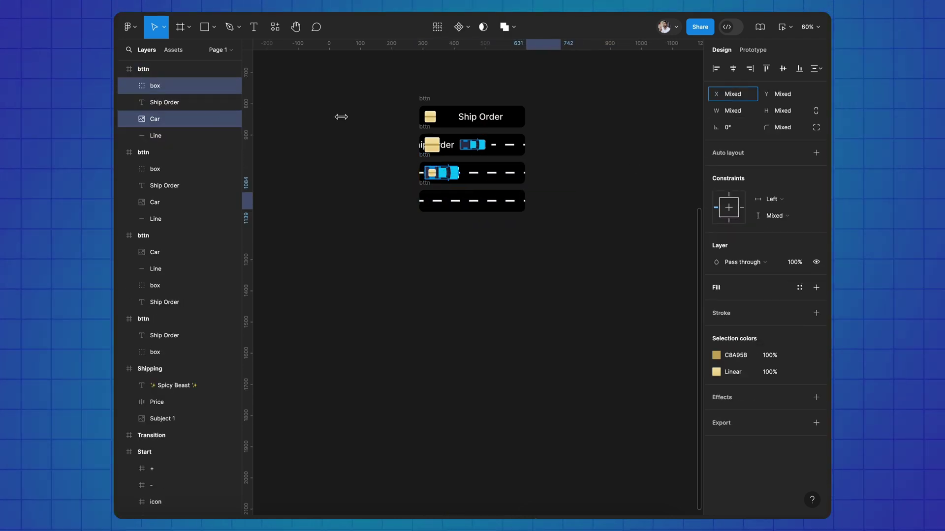
pyautogui.click(541, 200)
pyautogui.moveTo(716, 93); pyautogui.dragTo(124, 104)
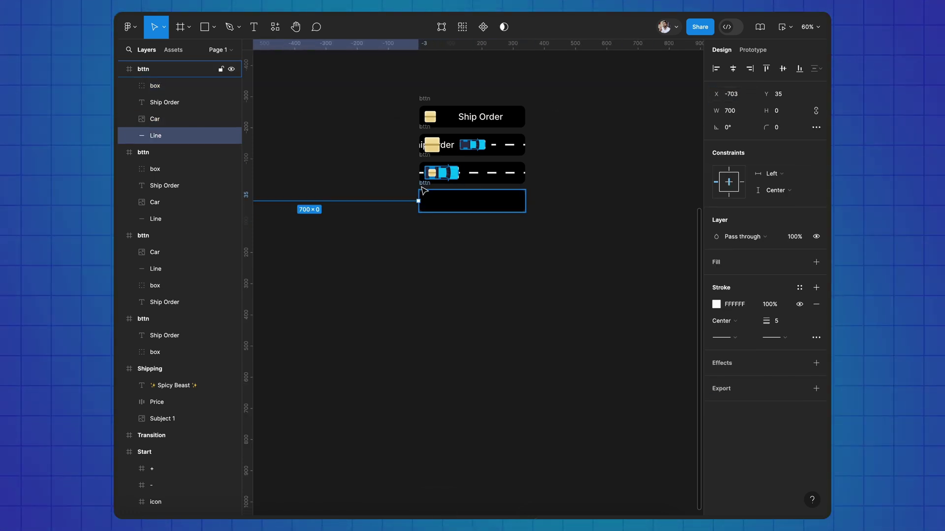
# Duplicate a fifth state holding the check icon and Shipping label, and paste both into the fourth.
pyautogui.moveTo(422, 191); pyautogui.dragTo(426, 221)
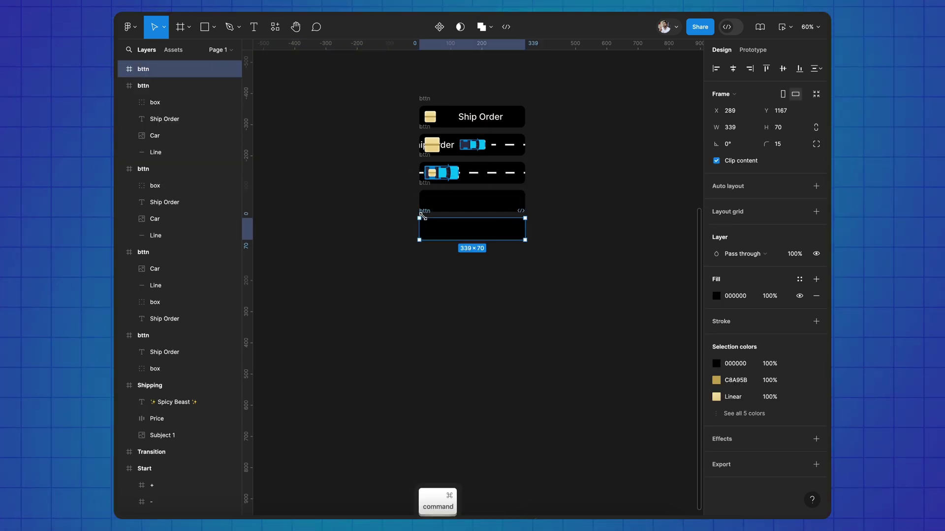
pyautogui.press('super+v')
pyautogui.press('super+c')
pyautogui.click(441, 202)
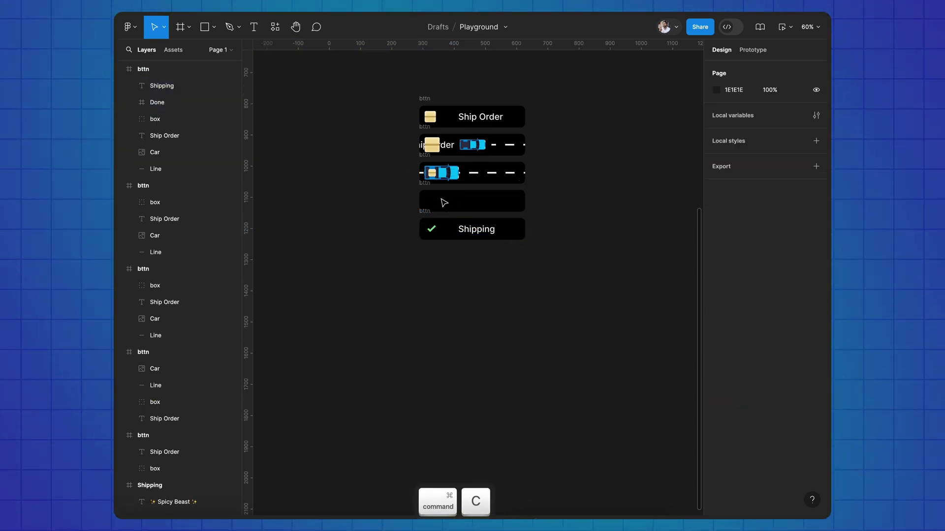
pyautogui.click(423, 183)
pyautogui.press('super+v')
# Move the fourth button's check and Shipping label out past its edge, then select all five states.
pyautogui.click(431, 203)
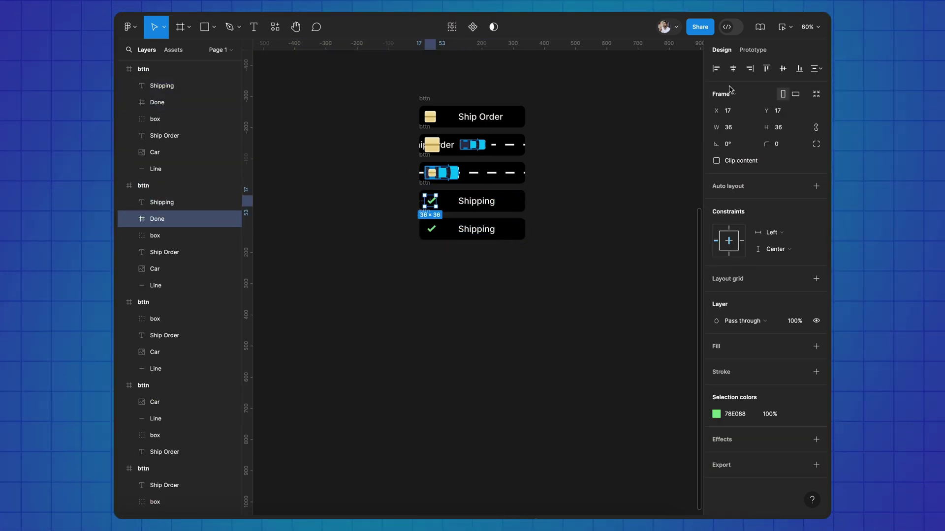
pyautogui.click(493, 204)
pyautogui.moveTo(718, 95); pyautogui.dragTo(765, 93)
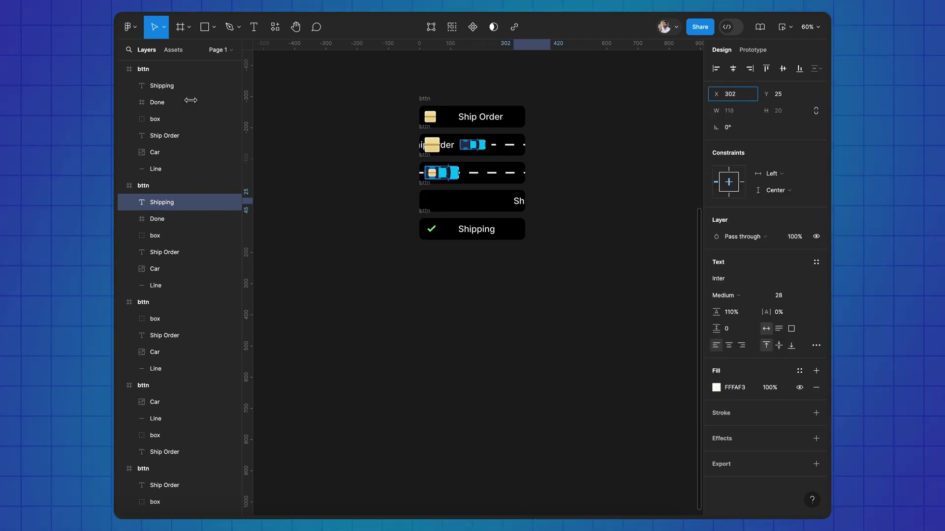
pyautogui.click(556, 272)
pyautogui.moveTo(565, 270); pyautogui.dragTo(387, 89)
# Combine the five frames into a component set and link each variant to the next.
pyautogui.click(452, 27)
pyautogui.click(450, 76)
pyautogui.click(744, 50)
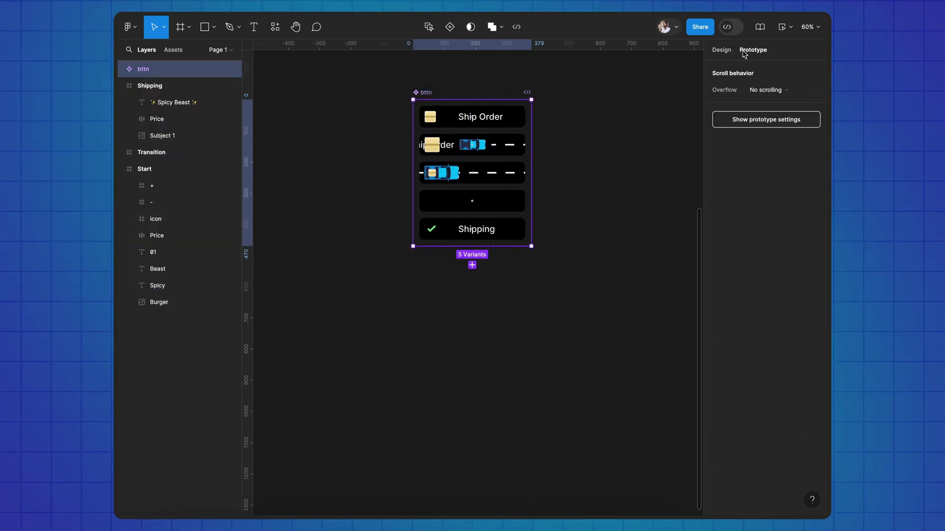
pyautogui.click(482, 127)
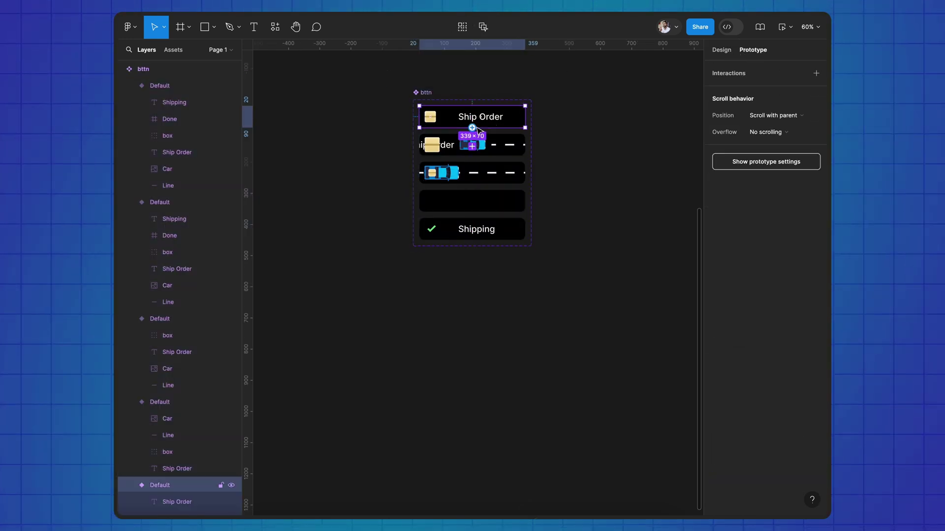
pyautogui.moveTo(472, 130); pyautogui.dragTo(480, 228)
pyautogui.click(503, 142)
pyautogui.click(475, 175)
pyautogui.click(488, 202)
pyautogui.click(474, 217)
# Select the four linked variants together and bring up their shared click interaction settings.
pyautogui.keyDown('shift'); pyautogui.click(487, 191); pyautogui.keyUp('shift')
pyautogui.keyDown('shift'); pyautogui.click(485, 173); pyautogui.keyUp('shift')
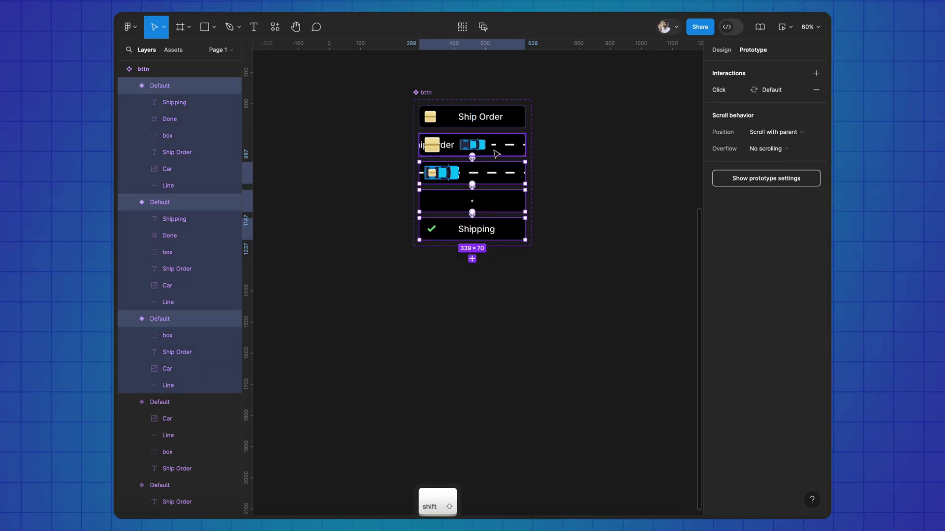
pyautogui.keyDown('shift'); pyautogui.click(483, 146); pyautogui.keyUp('shift')
pyautogui.keyDown('shift'); pyautogui.click(481, 116); pyautogui.keyUp('shift')
pyautogui.click(719, 94)
pyautogui.moveTo(633, 94); pyautogui.dragTo(538, 111)
# Set the variants' trigger to After delay 1 ms with a Linear Smart animate transition.
pyautogui.click(509, 113)
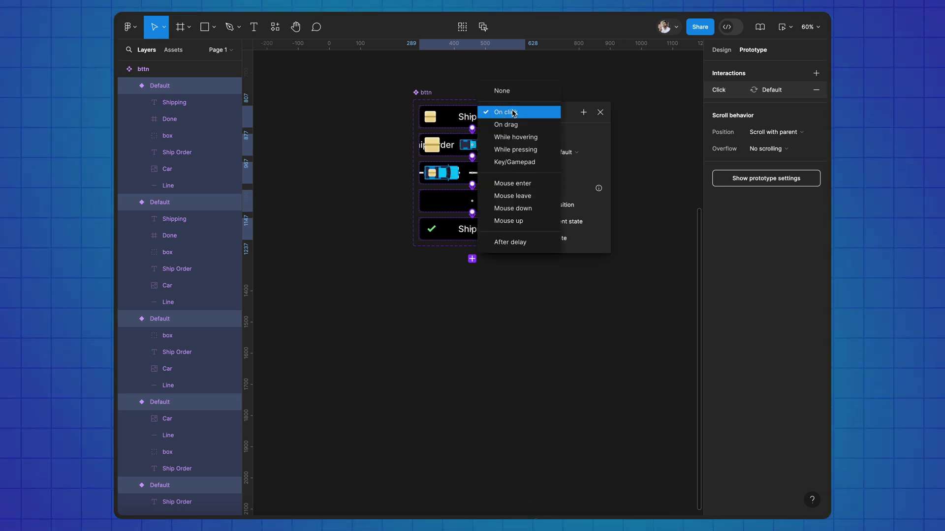
pyautogui.click(512, 241)
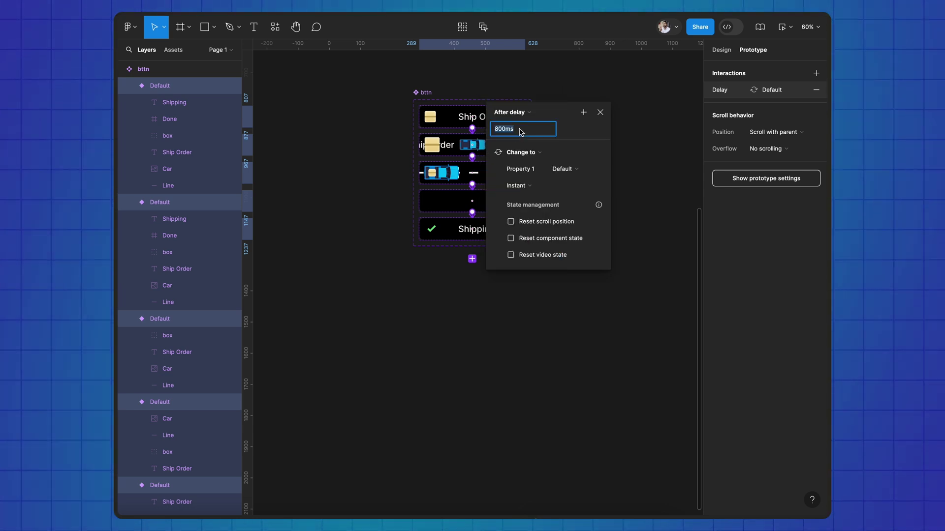
pyautogui.write('1')
pyautogui.press('Return')
pyautogui.click(516, 185)
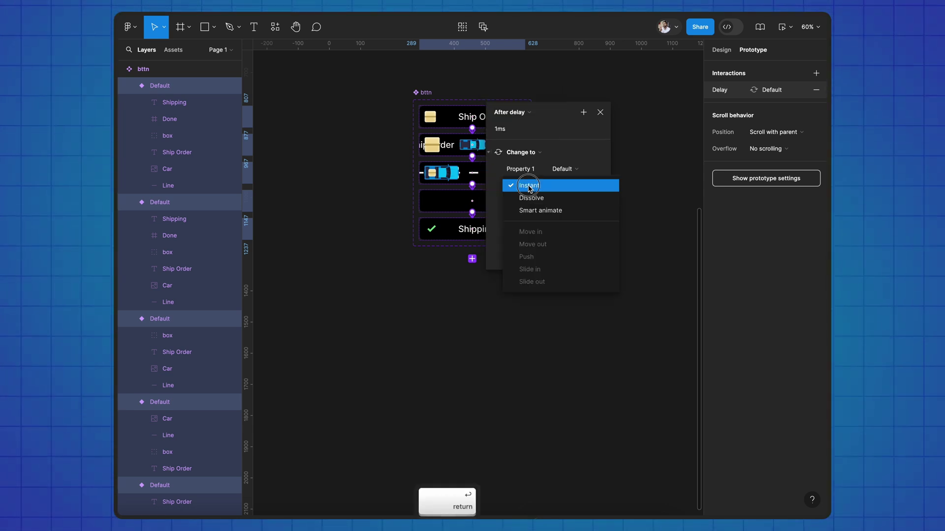
pyautogui.click(531, 210)
pyautogui.click(531, 210)
pyautogui.click(544, 169)
pyautogui.click(600, 113)
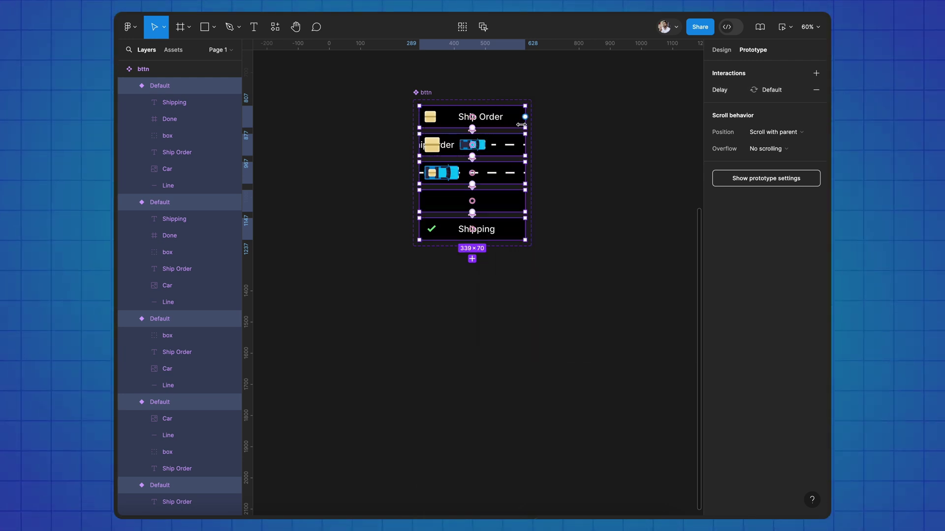
# Change the Ship Order variant's trigger from After delay back to On click.
pyautogui.click(462, 125)
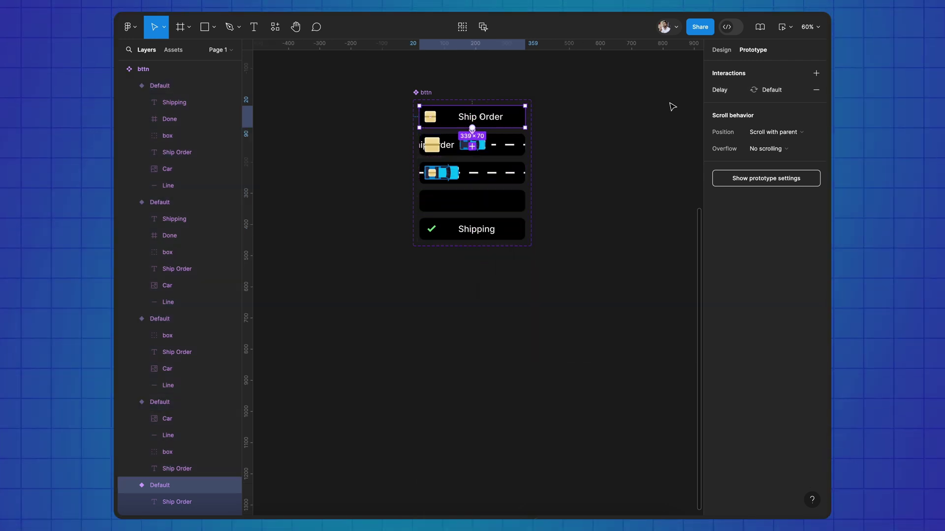
pyautogui.click(720, 90)
pyautogui.moveTo(631, 99); pyautogui.dragTo(527, 100)
pyautogui.click(513, 99)
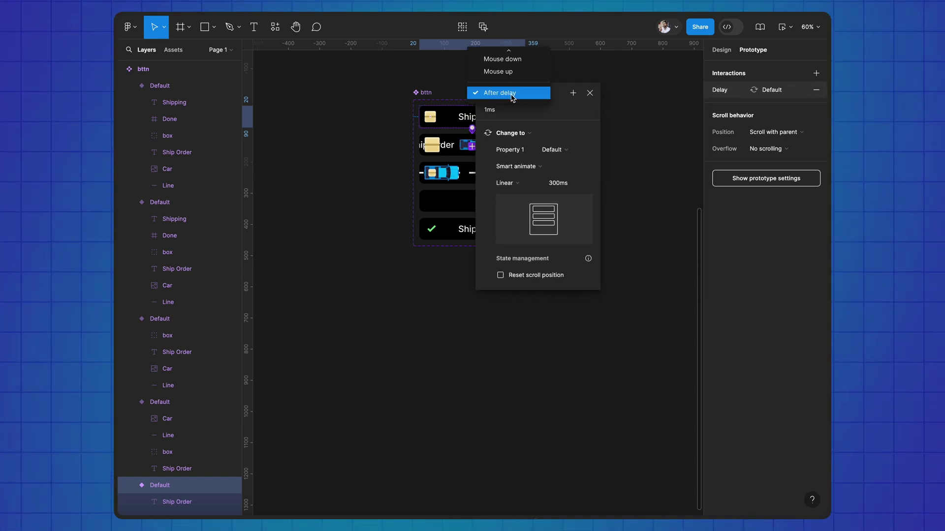
pyautogui.click(512, 77)
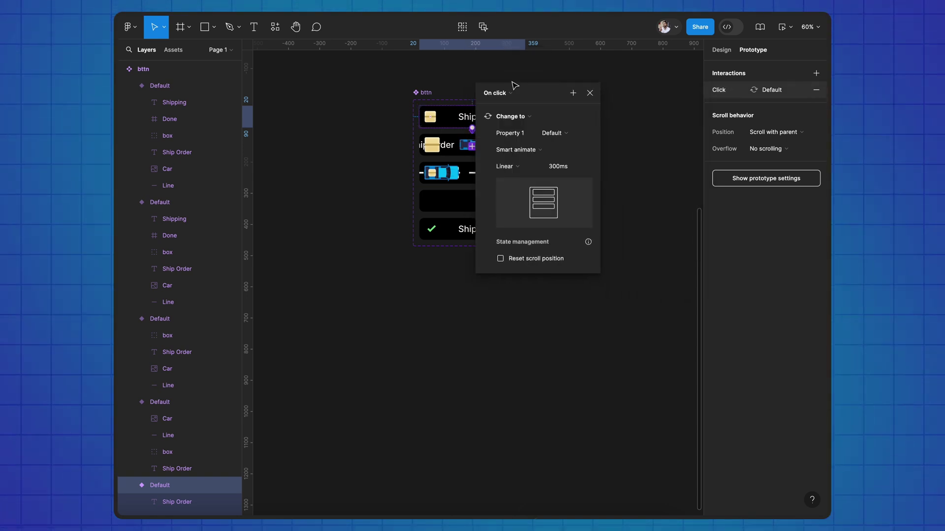
pyautogui.click(589, 93)
# Set the third, car-on-road variant's Smart animate duration to 1000 ms.
pyautogui.click(493, 173)
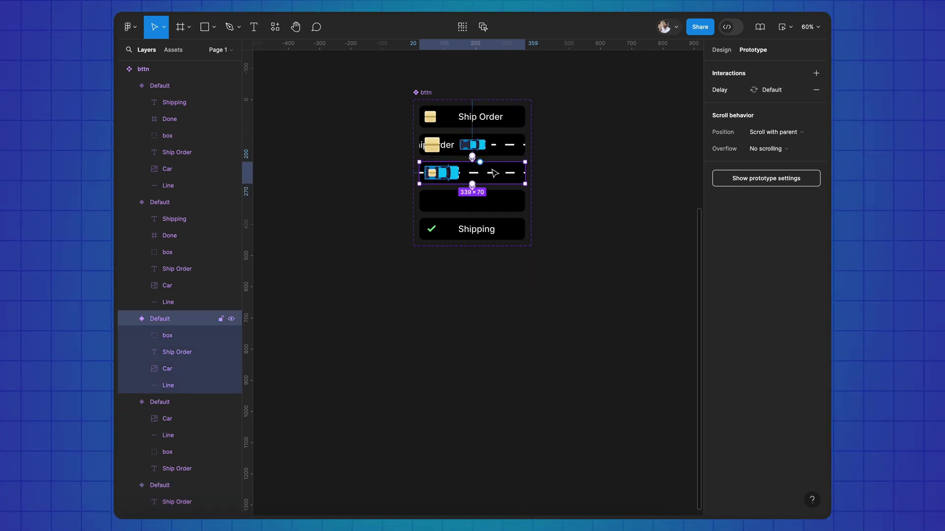
pyautogui.click(725, 91)
pyautogui.moveTo(666, 98); pyautogui.dragTo(548, 93)
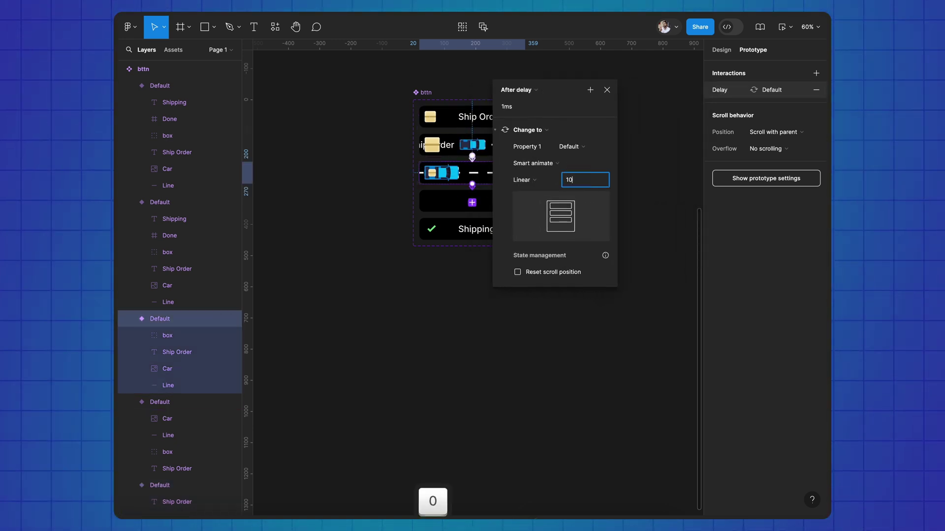
pyautogui.press('Return')
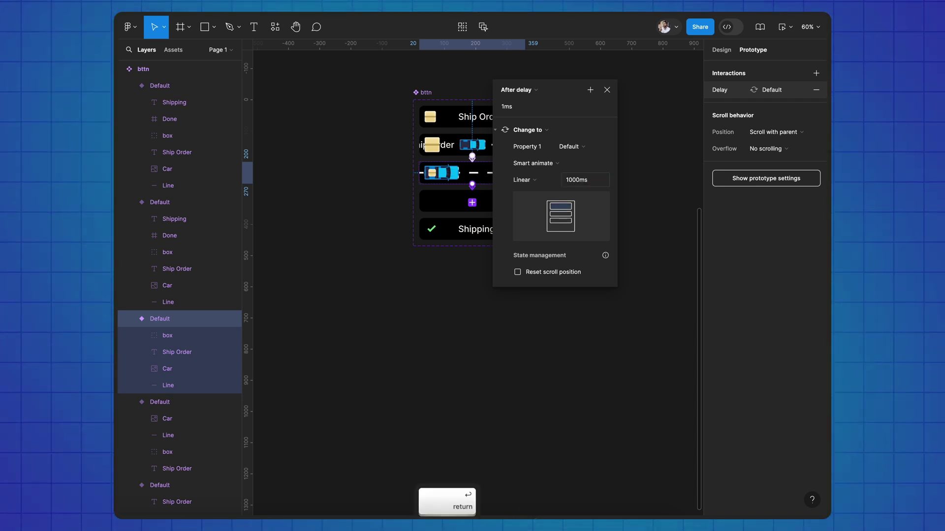
pyautogui.click(609, 91)
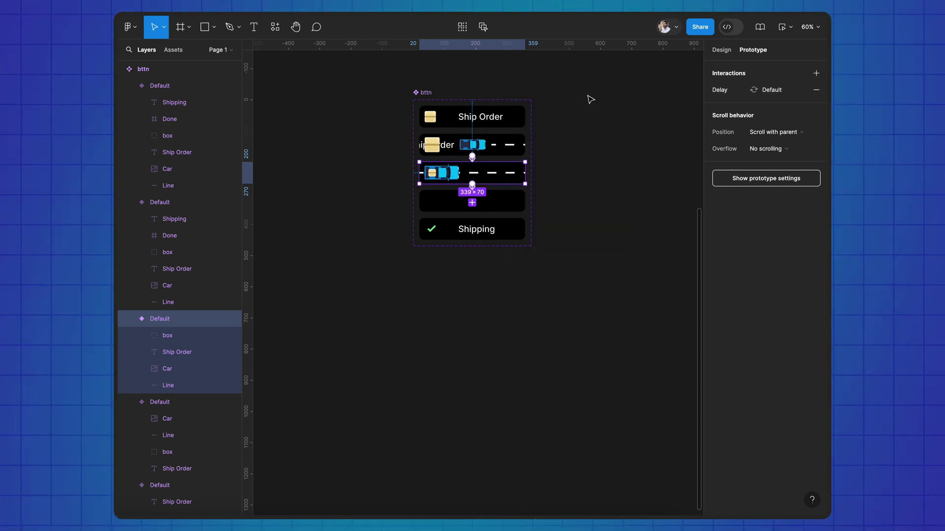
# Paste the Ship Order button into the Start screen and move it to the bottom.
pyautogui.click(517, 122)
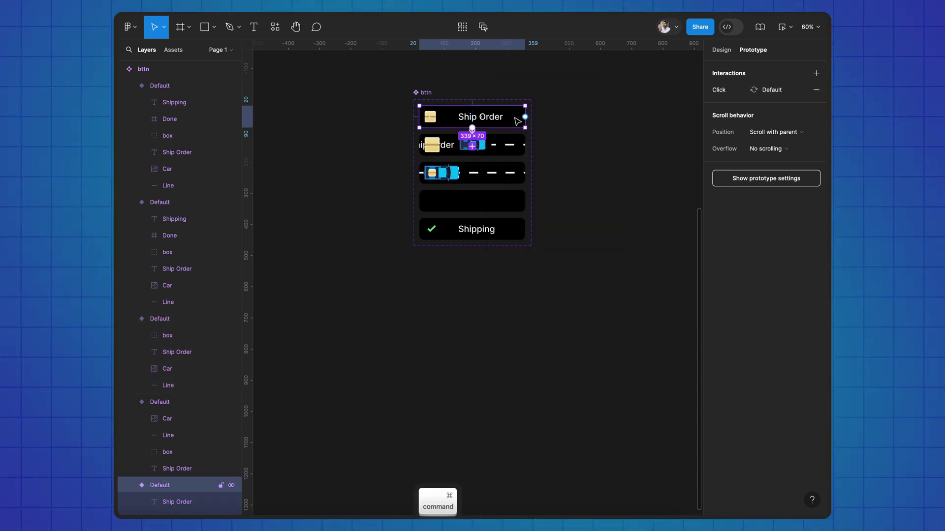
pyautogui.scroll(6, 502, 123)
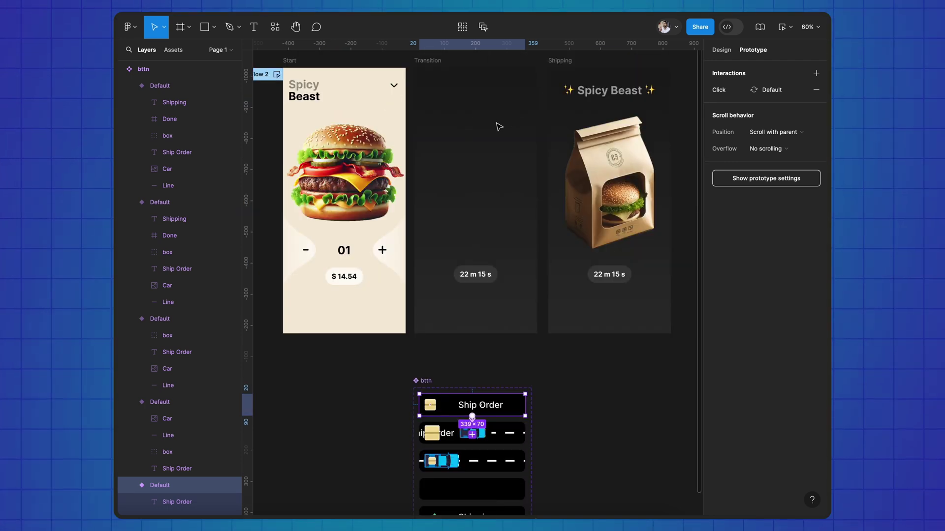
pyautogui.click(290, 60)
pyautogui.hotkey('ctrl', 'v')
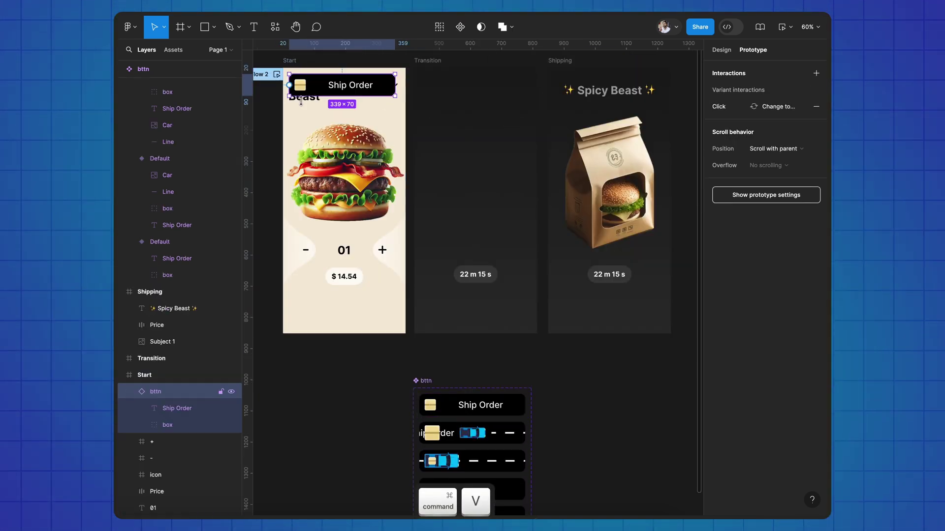
pyautogui.moveTo(349, 87); pyautogui.dragTo(364, 318)
# Paste the Shipping button into Transition, bottom-aligned with Start's Ship Order button.
pyautogui.scroll(-2, 453, 443)
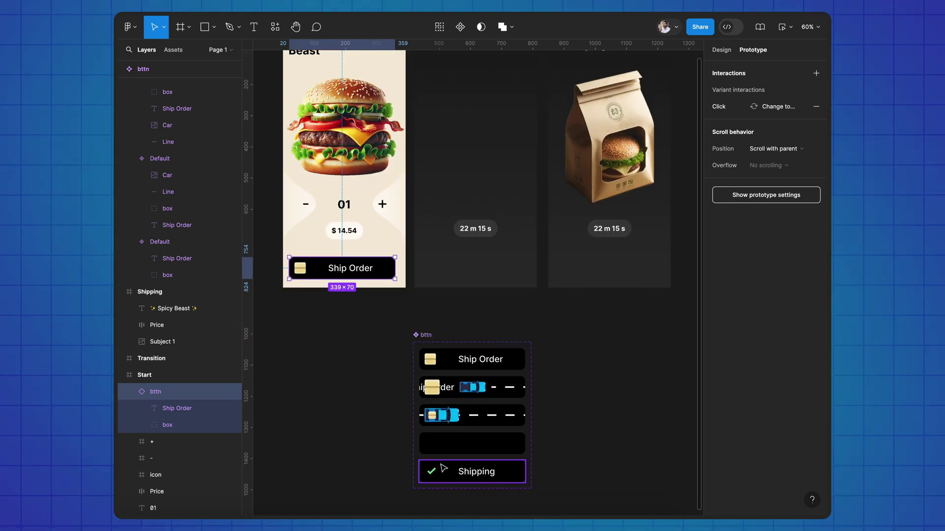
pyautogui.click(453, 475)
pyautogui.press('super+c')
pyautogui.scroll(4, 455, 458)
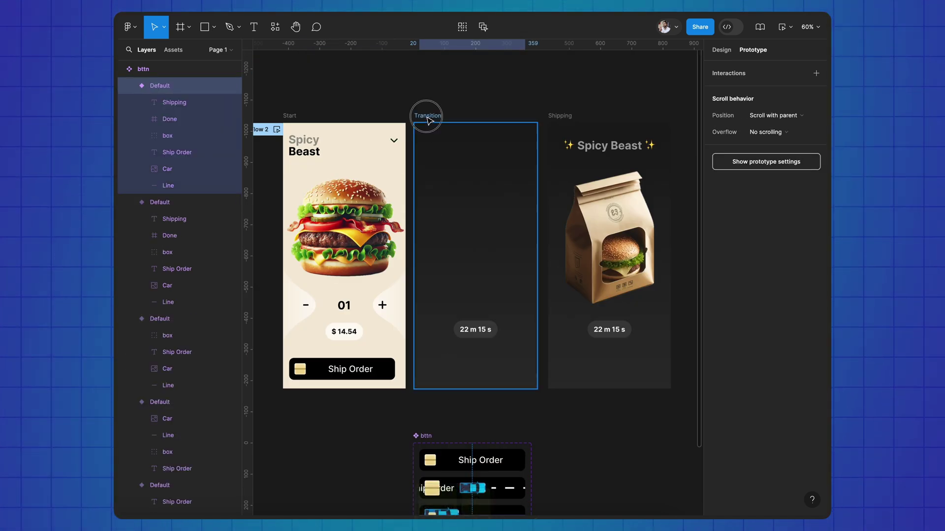
pyautogui.click(428, 114)
pyautogui.press('super+v')
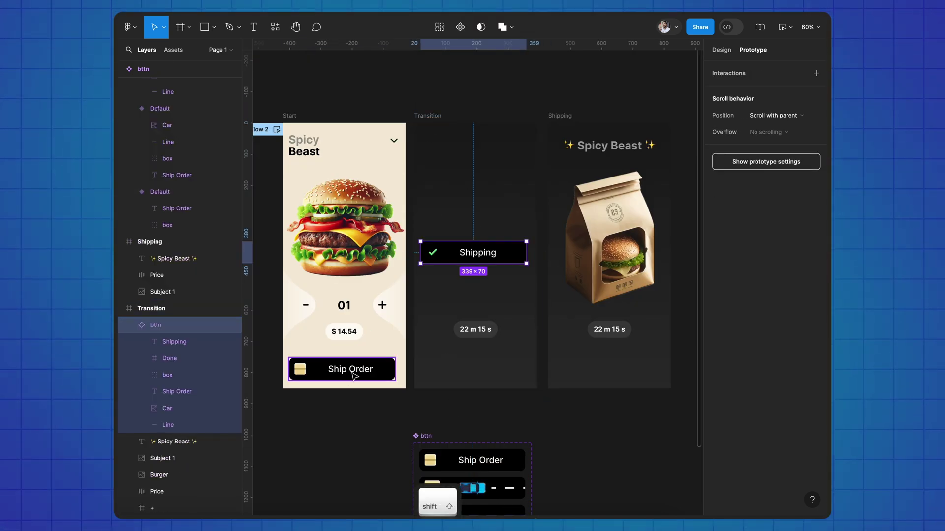
pyautogui.keyDown('shift'); pyautogui.click(350, 370); pyautogui.keyUp('shift')
pyautogui.click(722, 50)
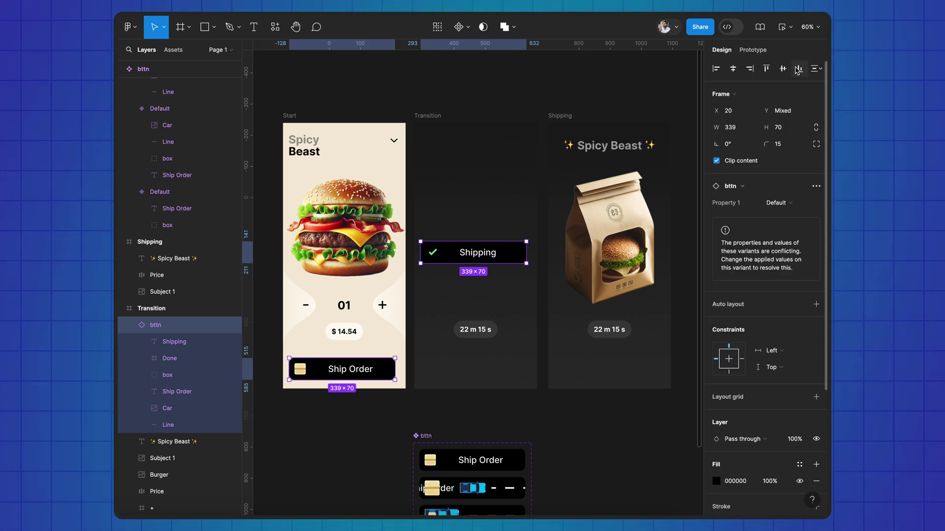
pyautogui.click(799, 69)
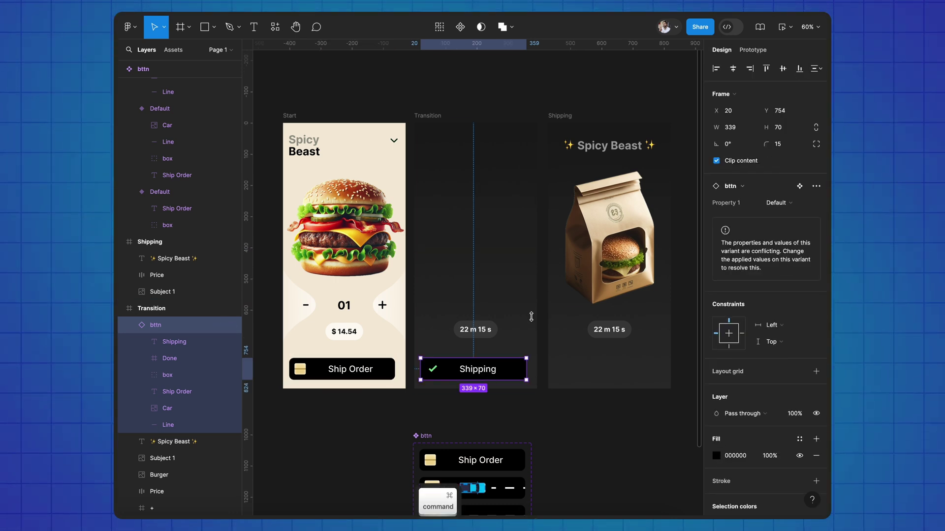
# Paste the Shipping button into the Shipping screen and launch the prototype preview.
pyautogui.click(560, 116)
pyautogui.press('super+v')
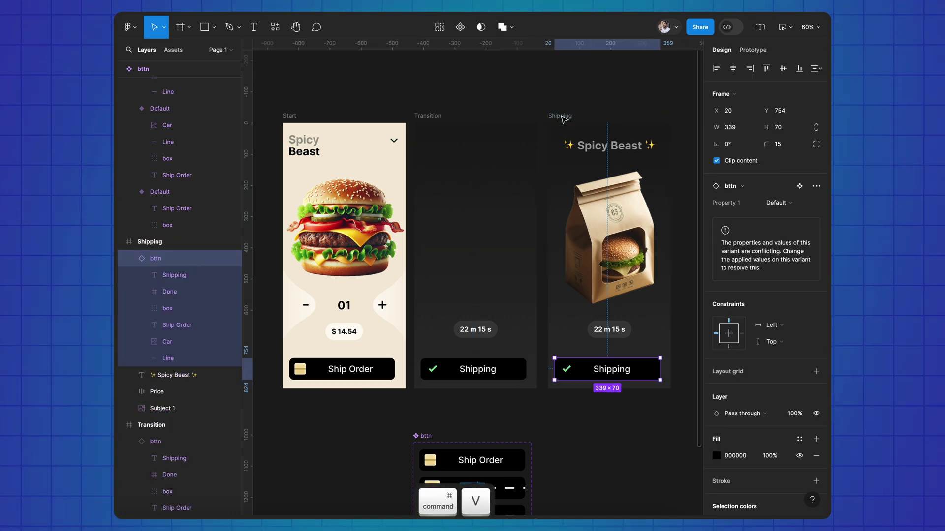
pyautogui.hotkey('shift', 'space')
# Trigger Ship Order, then scroll down to the Playground: Creativity Toggle post.
pyautogui.click(481, 469)
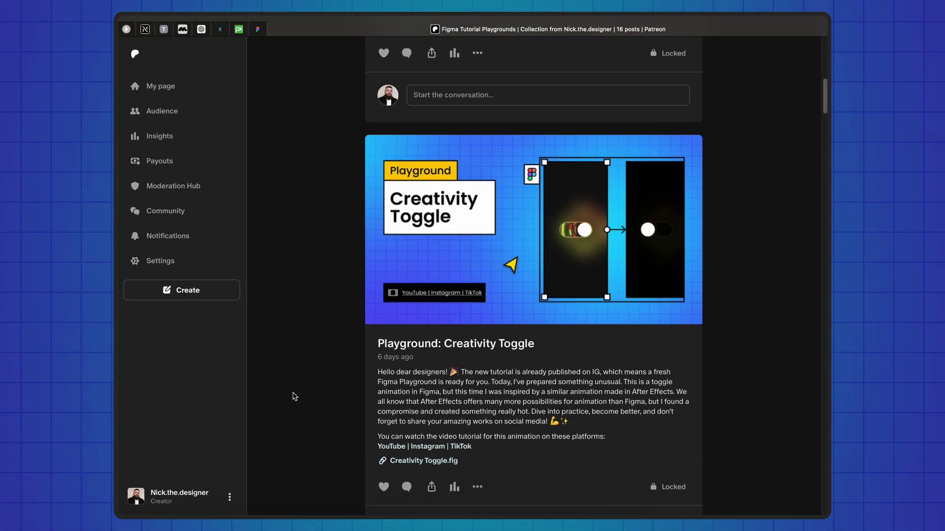
pyautogui.scroll(-4, 294, 396)
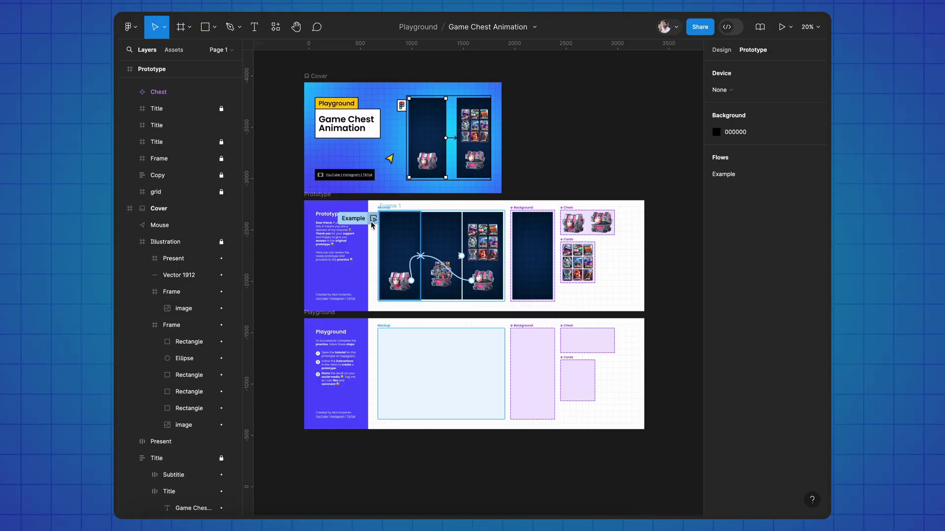